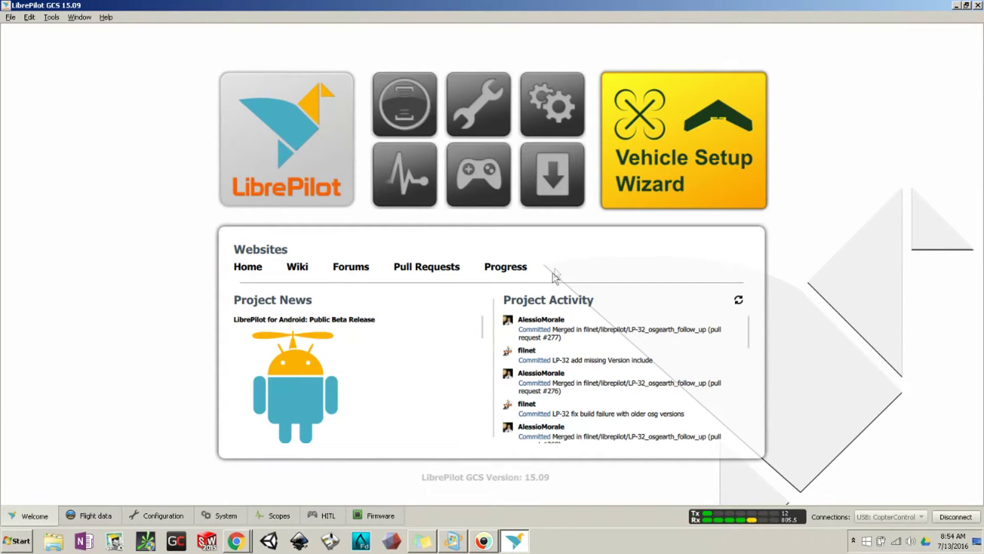
# - Start the Vehicle Setup Wizard and upgrade the board's firmware with all settings erased
pyautogui.click(687, 143)
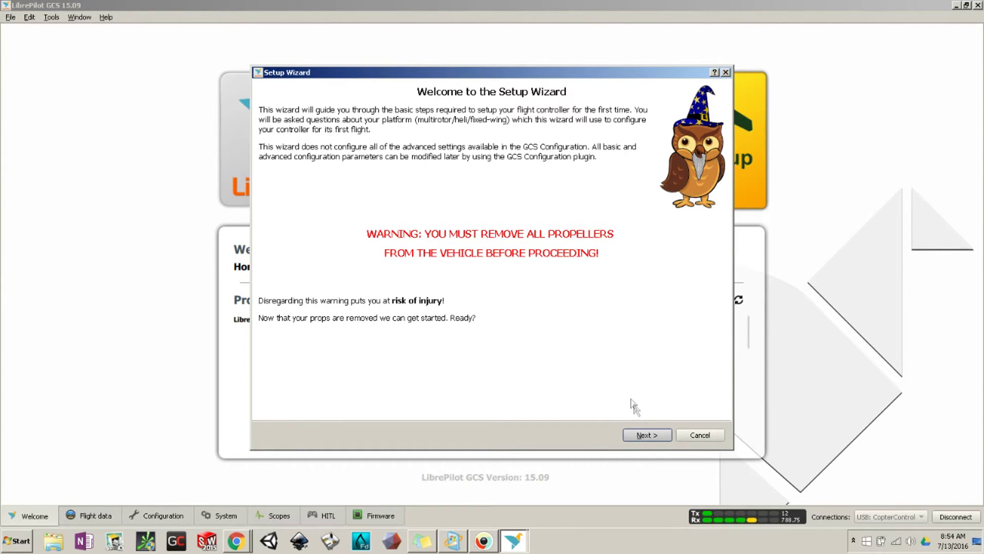
pyautogui.click(647, 439)
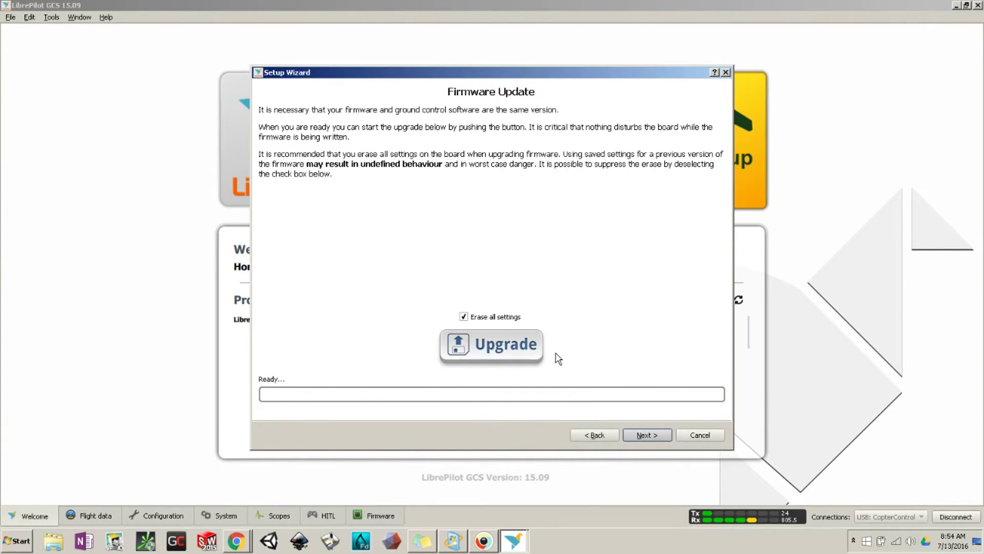
pyautogui.click(538, 348)
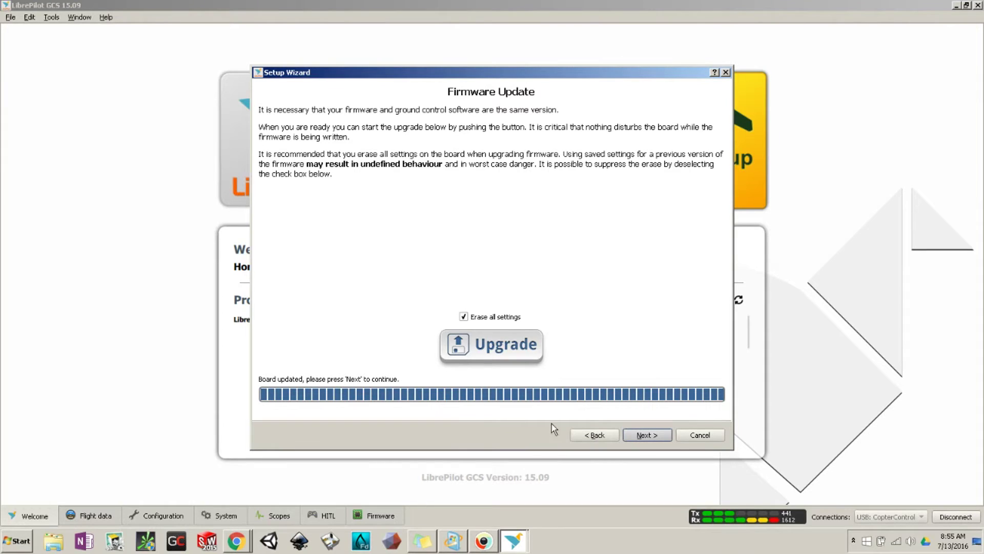
pyautogui.click(635, 436)
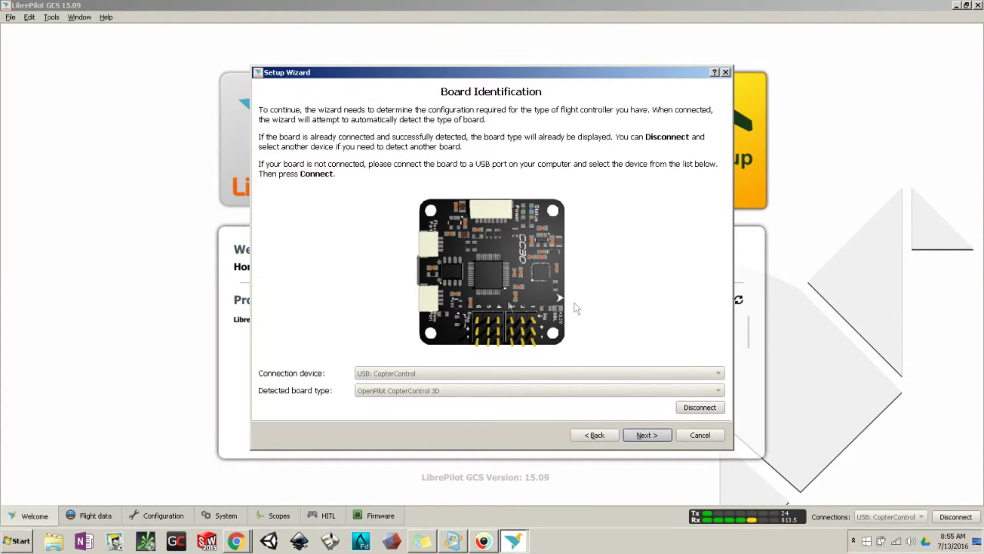
# - Accept the detected OpenPilot CopterControl 3D board and choose PWM as the receiver input signal
pyautogui.click(645, 437)
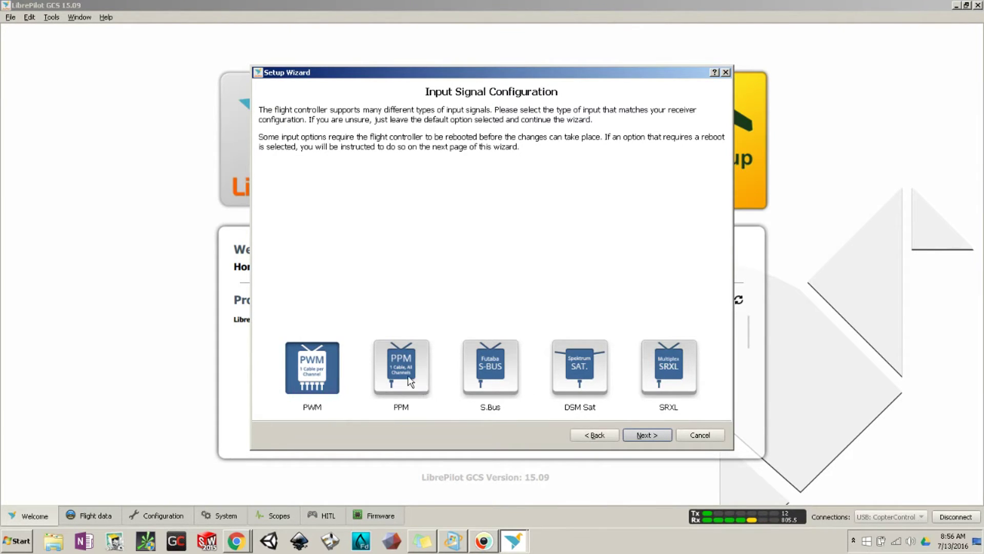
pyautogui.press('Right')
pyautogui.press('Right')
pyautogui.press('Right')
pyautogui.press('Right')
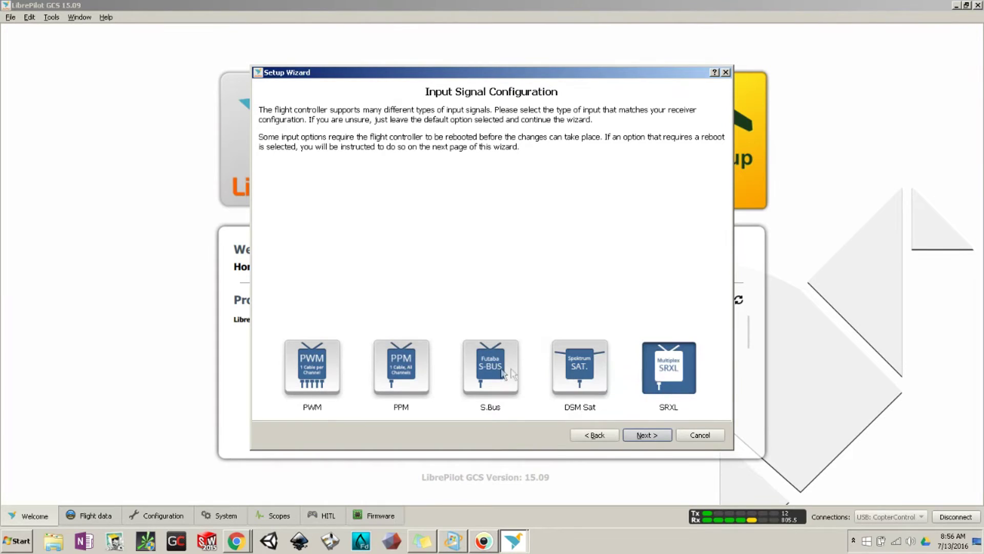
pyautogui.click(409, 373)
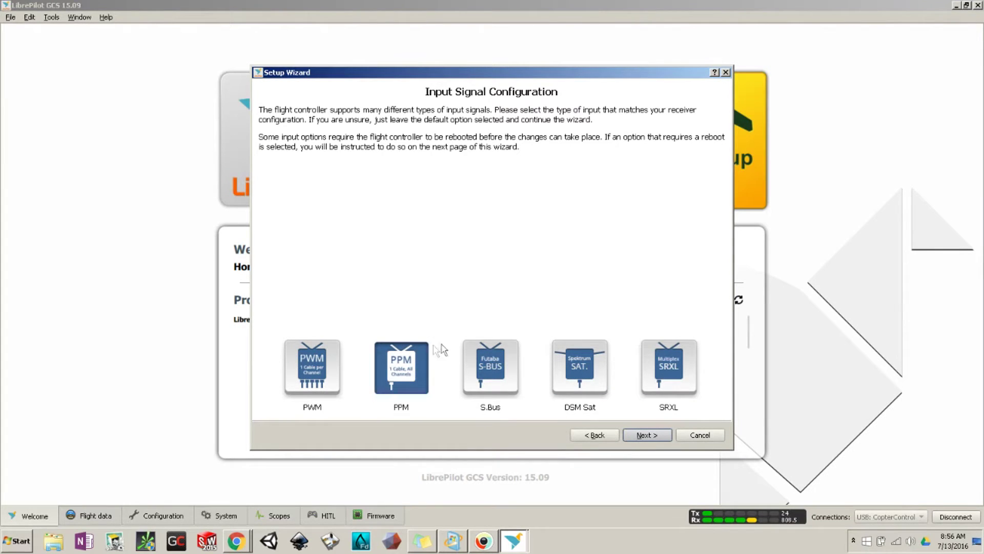
pyautogui.click(316, 371)
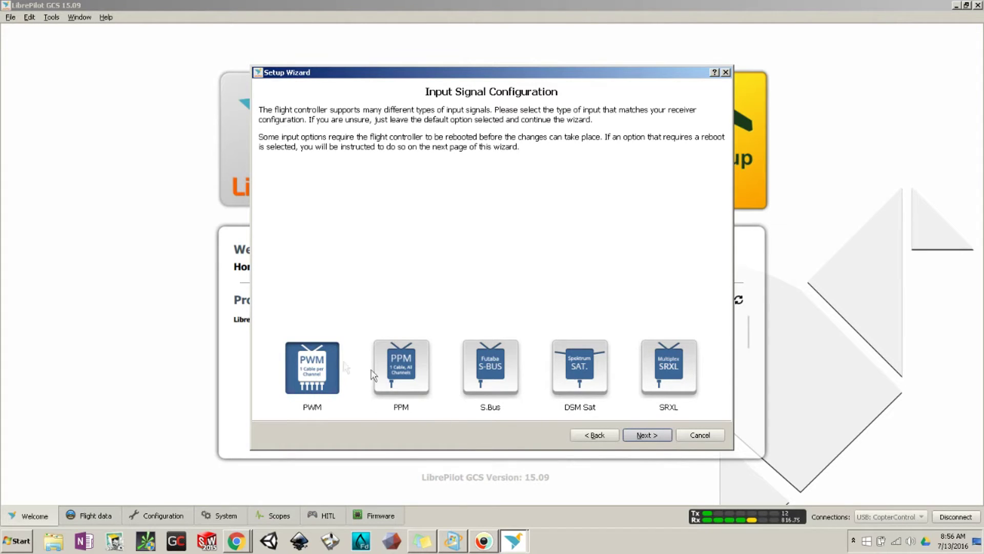
pyautogui.click(405, 371)
pyautogui.click(516, 374)
pyautogui.click(408, 377)
pyautogui.click(339, 366)
pyautogui.click(647, 435)
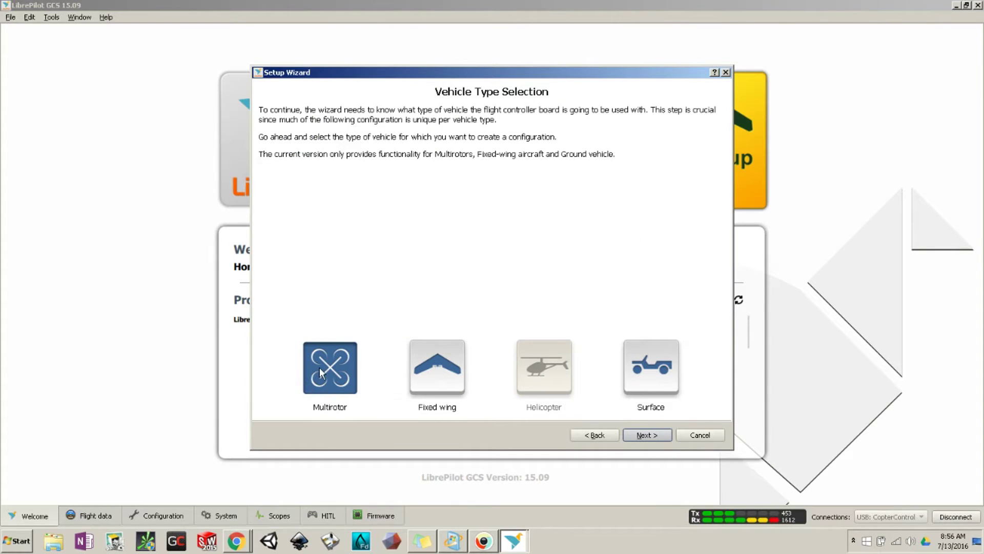
# - Configure the vehicle as a Quadcopter X multirotor with Rapid ESC (490 Hz) output
pyautogui.click(645, 439)
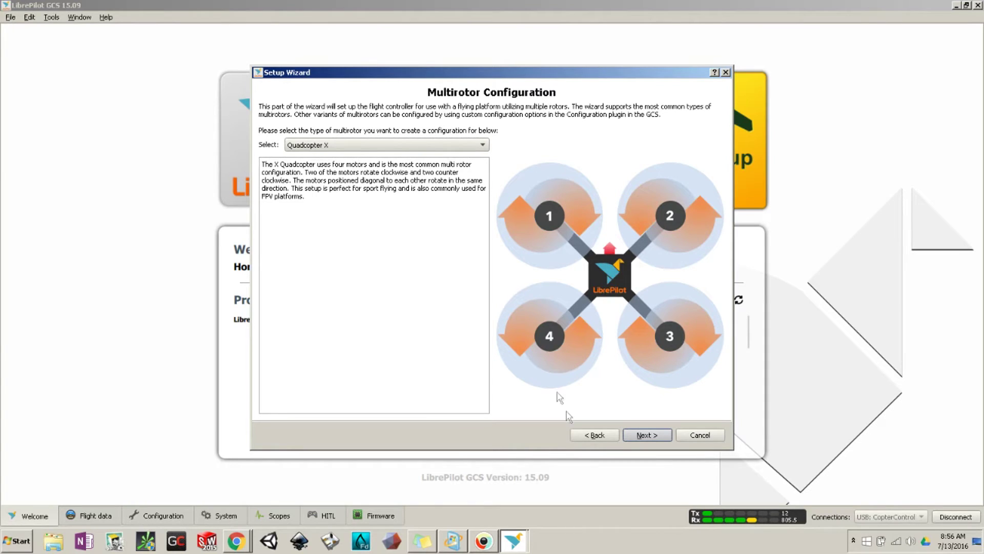
pyautogui.click(633, 436)
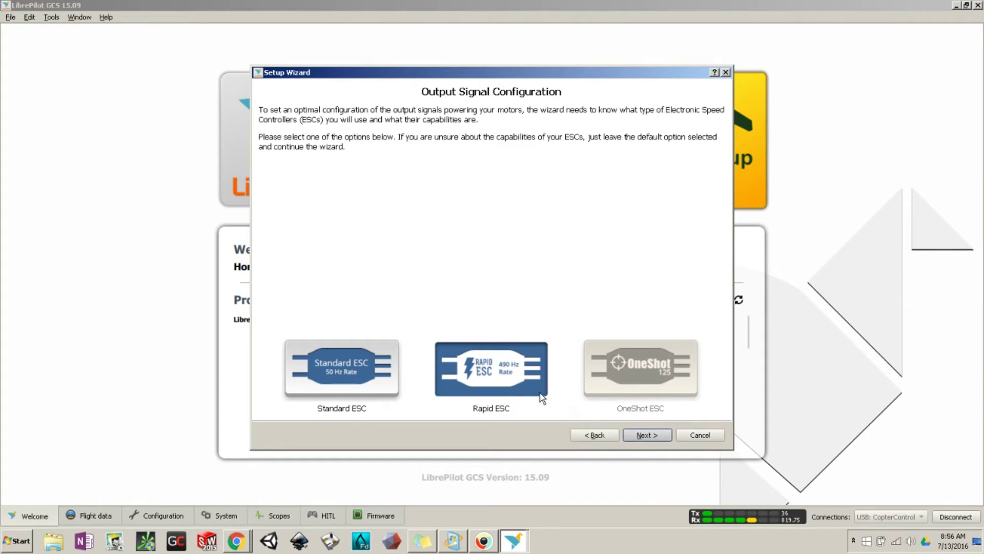
pyautogui.click(657, 440)
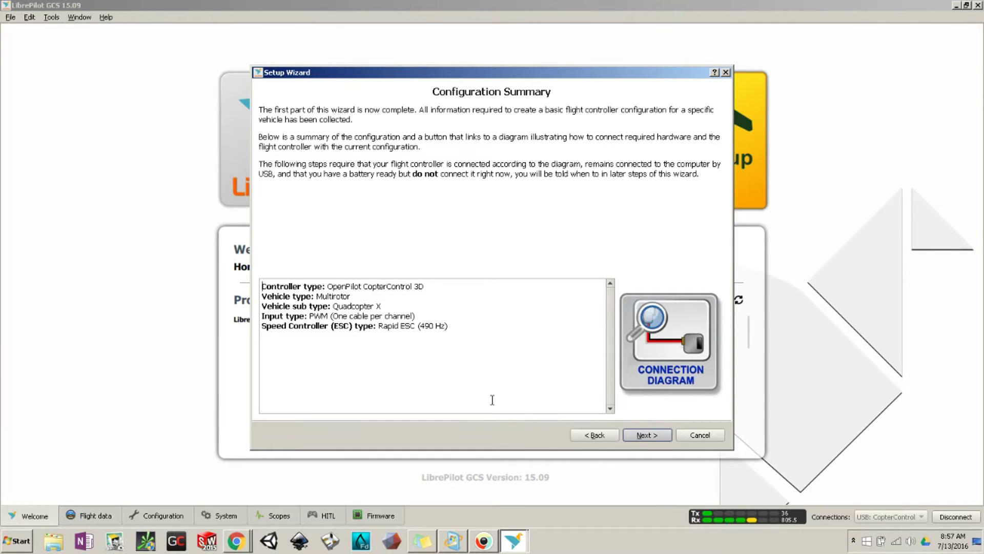
# - Accept the configuration summary and calculate the gyro and accelerometer bias with the vehicle level
pyautogui.click(651, 436)
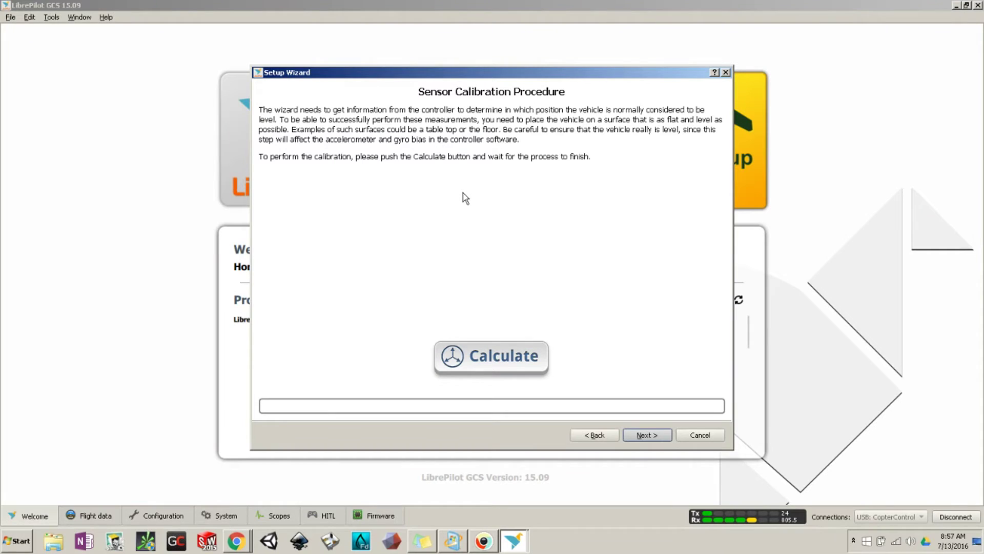
pyautogui.click(473, 363)
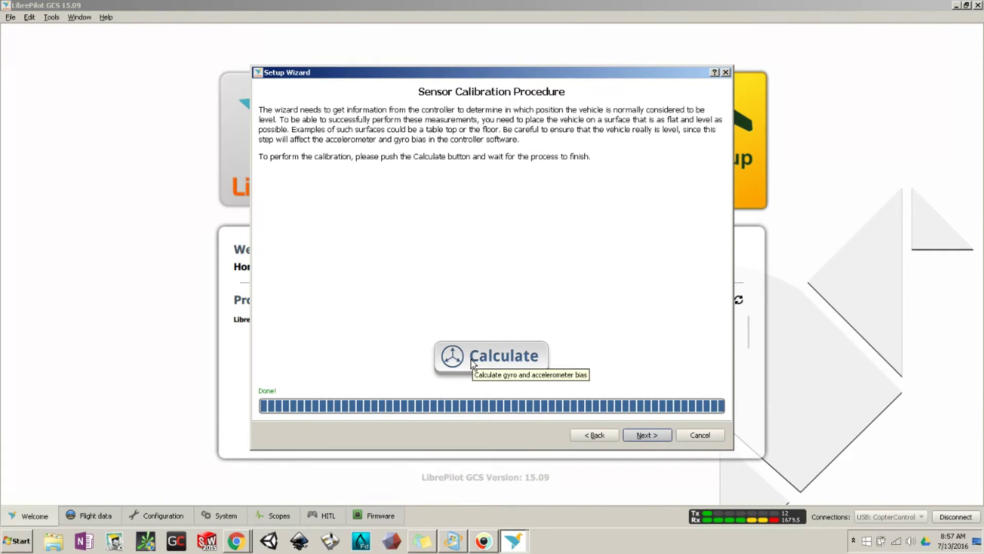
pyautogui.click(647, 436)
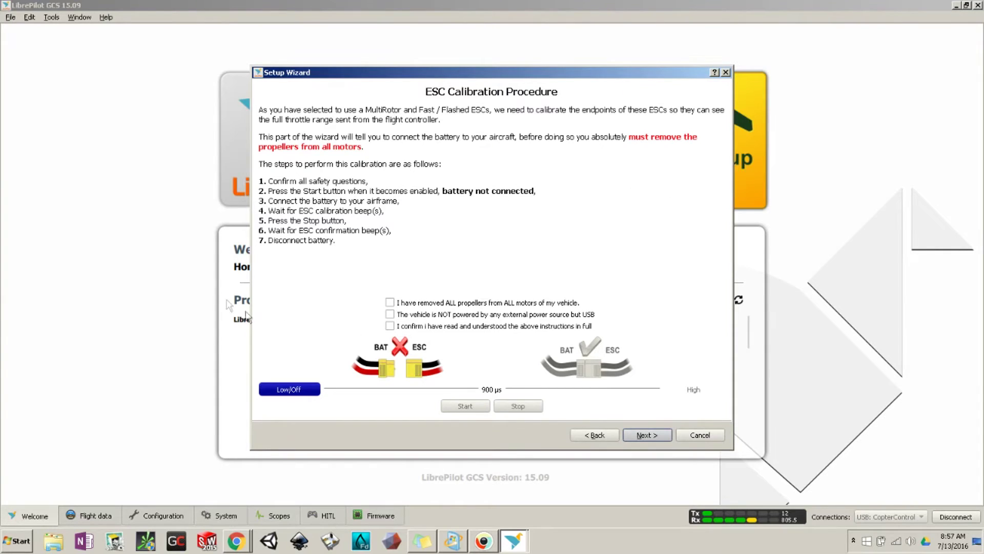
# - Confirm all three safety statements and run the ESC calibration from start to stop
pyautogui.click(390, 302)
pyautogui.click(390, 314)
pyautogui.click(390, 325)
pyautogui.click(463, 410)
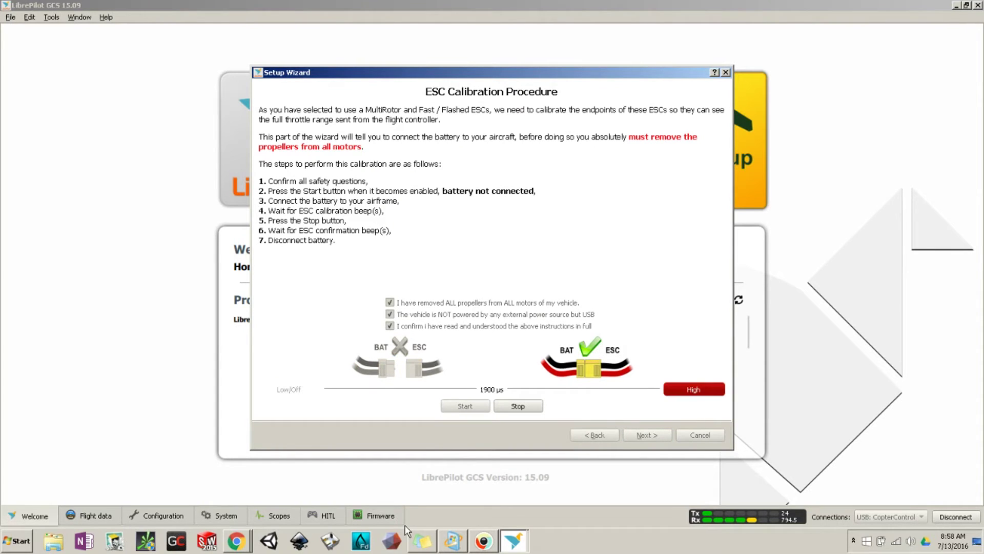
pyautogui.click(510, 410)
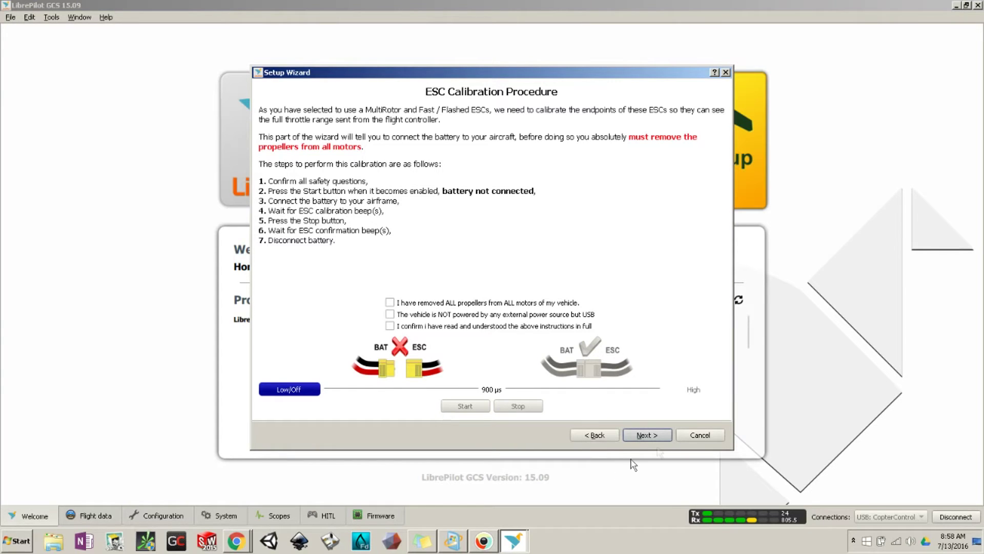
pyautogui.click(647, 435)
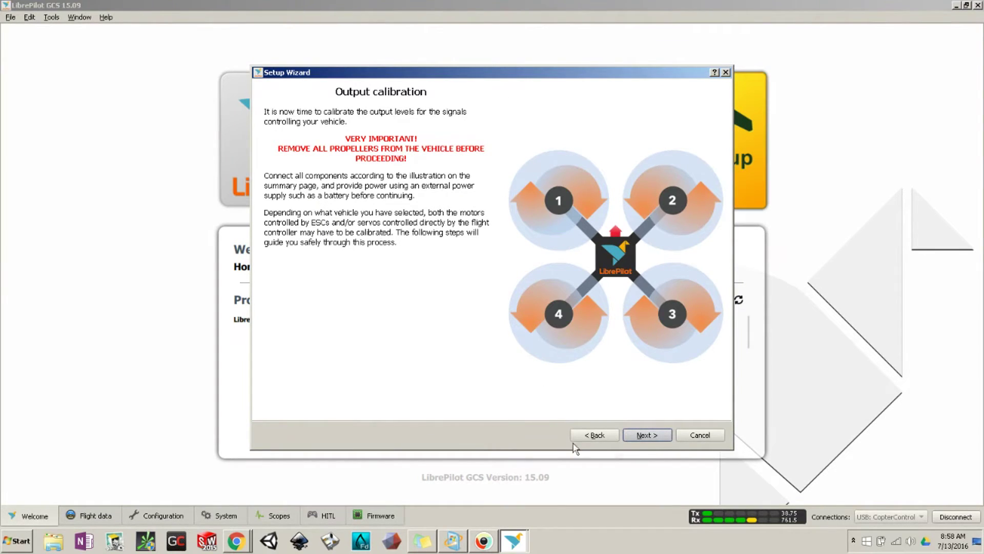
# - Begin the output calibration and set motor 1's neutral rate to 1159 µs while it runs
pyautogui.click(647, 434)
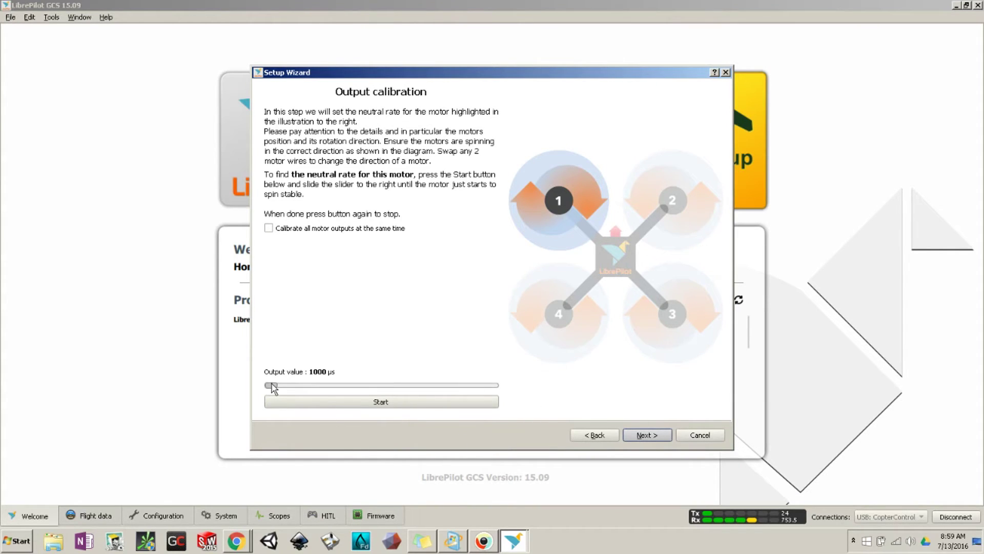
pyautogui.click(308, 402)
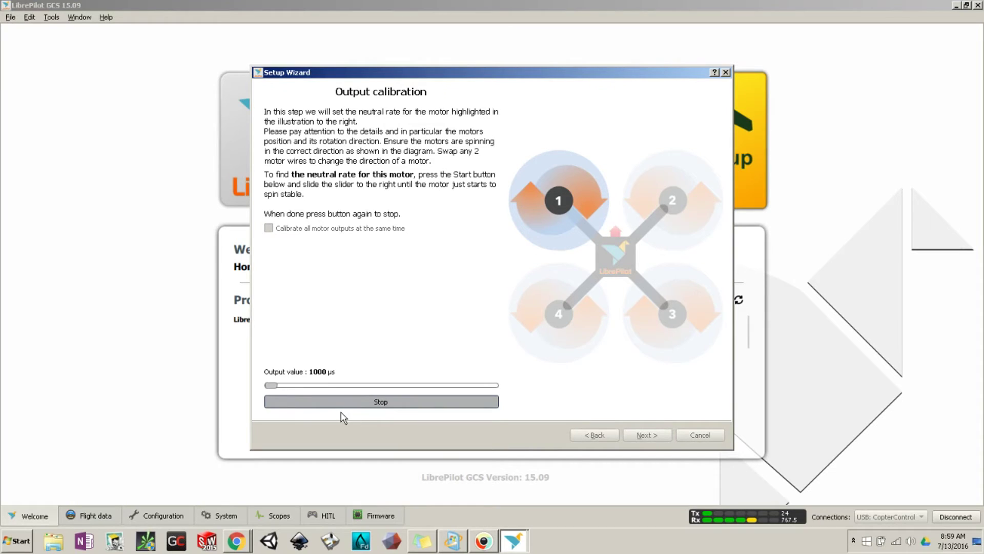
pyautogui.moveTo(271, 386); pyautogui.dragTo(342, 396)
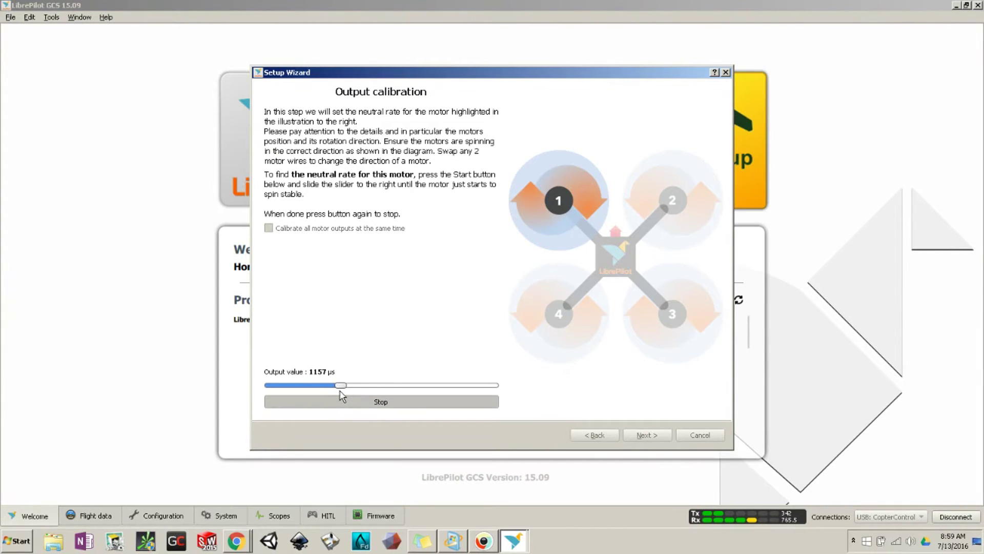
pyautogui.moveTo(344, 392); pyautogui.dragTo(342, 393)
pyautogui.press('Left')
pyautogui.click(424, 403)
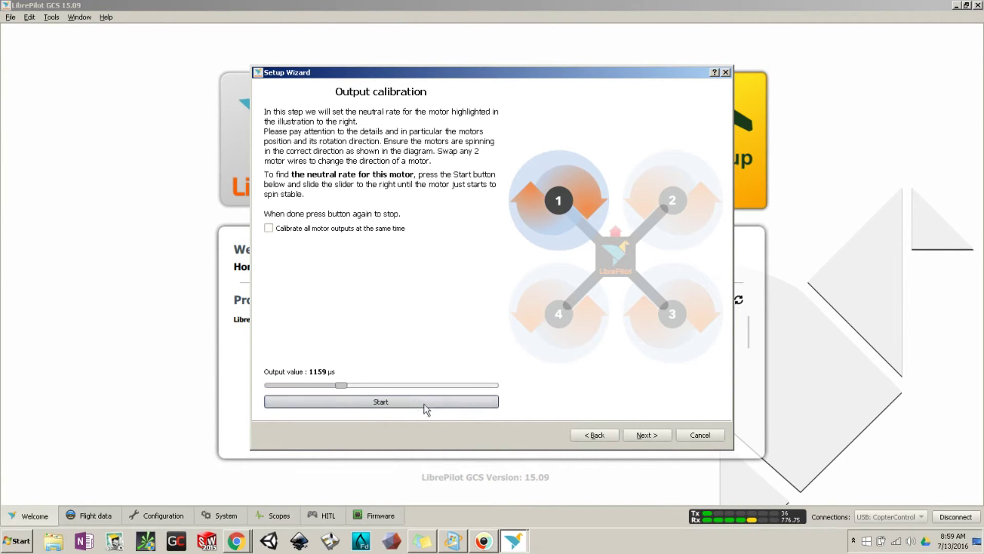
pyautogui.click(651, 439)
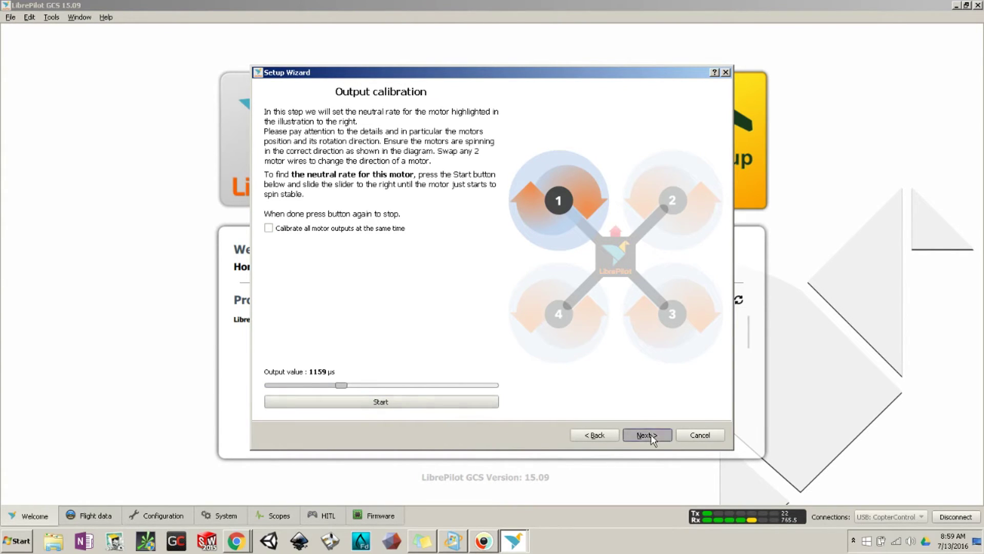
# - Run motor 2 and set its neutral rate to about 1156 µs
pyautogui.click(399, 401)
pyautogui.moveTo(269, 388); pyautogui.dragTo(341, 388)
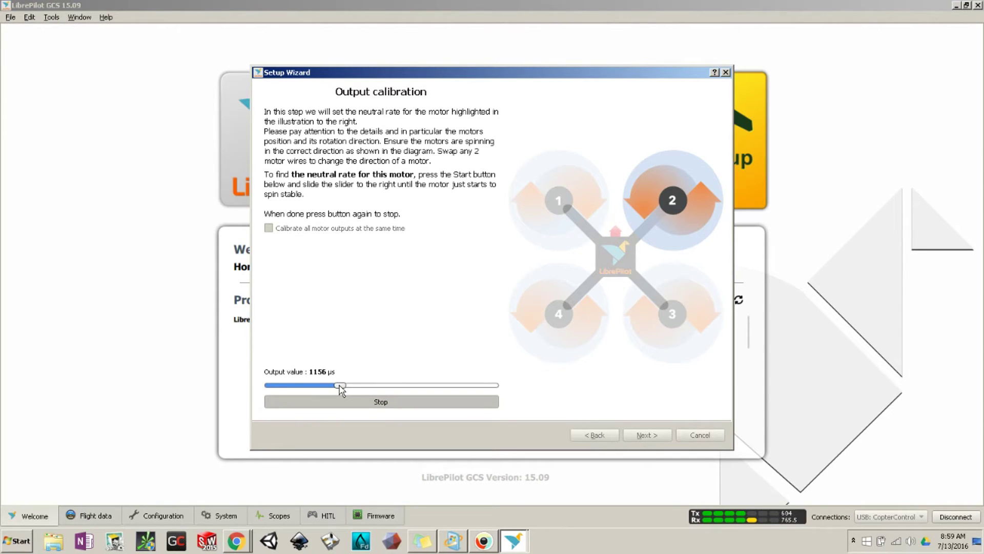
pyautogui.moveTo(342, 388); pyautogui.dragTo(341, 388)
pyautogui.click(351, 408)
pyautogui.click(660, 436)
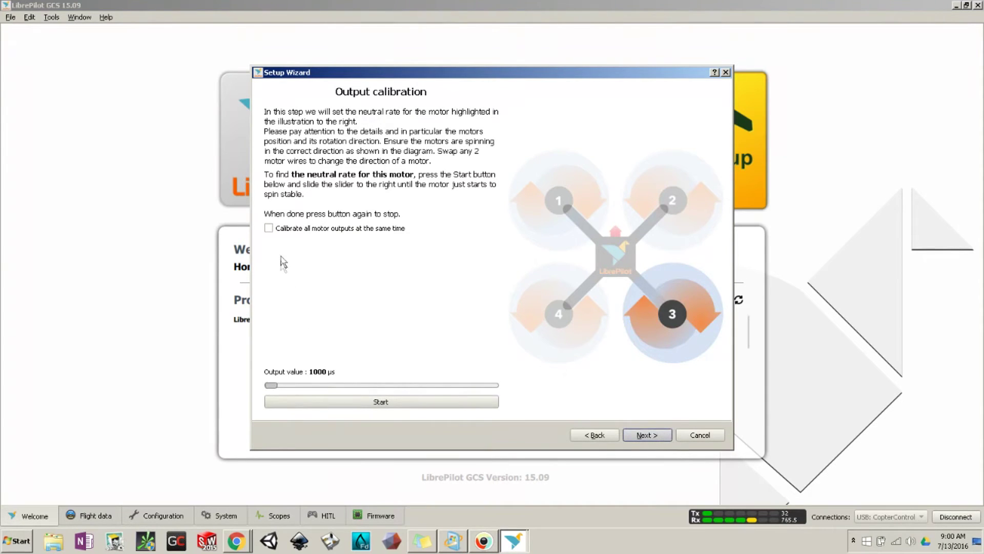
# - Run motor 3 and set its neutral rate slightly above 1154 µs
pyautogui.click(305, 402)
pyautogui.moveTo(275, 386); pyautogui.dragTo(341, 386)
pyautogui.press('Left')
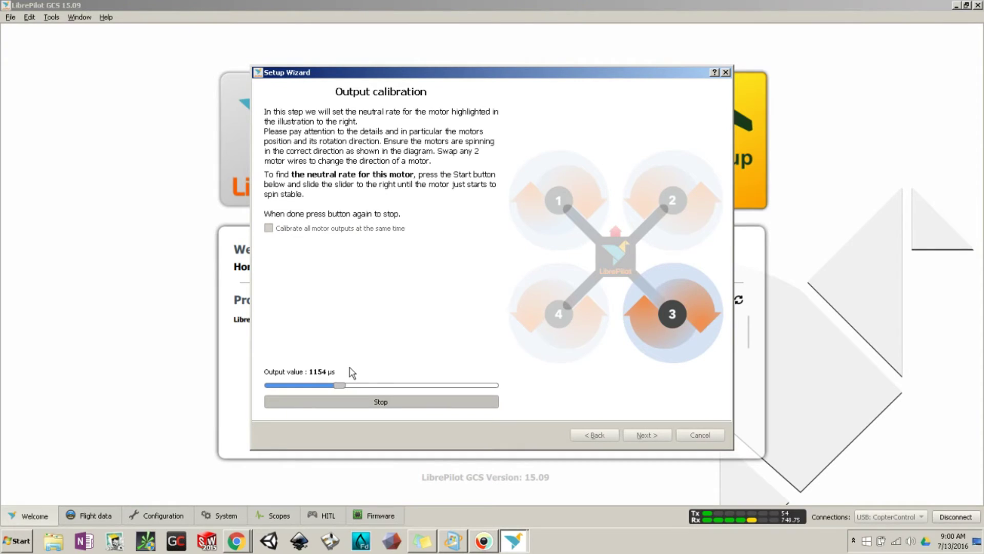
pyautogui.press('Right')
pyautogui.press('Right')
pyautogui.click(361, 402)
# - Run motor 4, set its neutral rate to 1156 µs, and complete the output calibration
pyautogui.click(354, 402)
pyautogui.moveTo(267, 386); pyautogui.dragTo(340, 390)
pyautogui.press('Right')
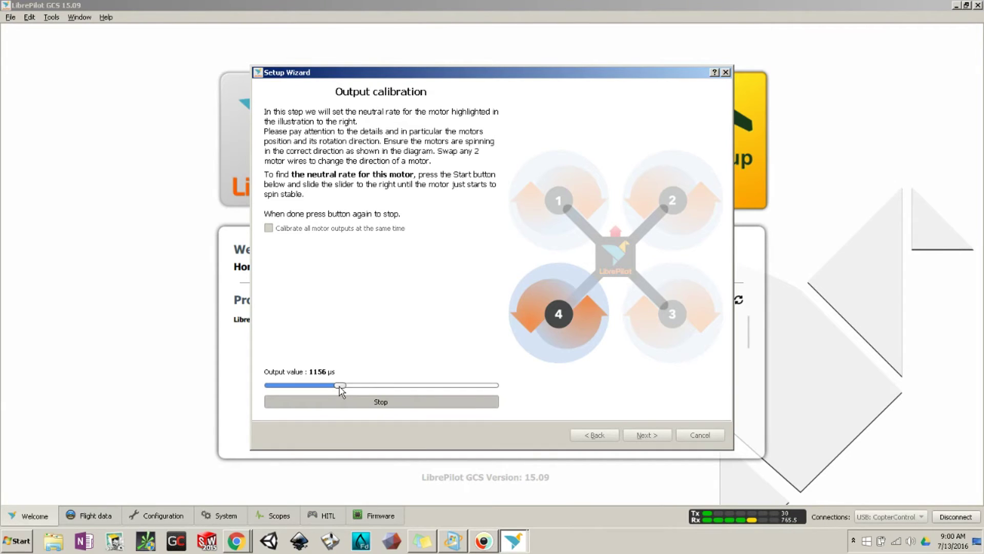
pyautogui.click(342, 402)
pyautogui.click(642, 439)
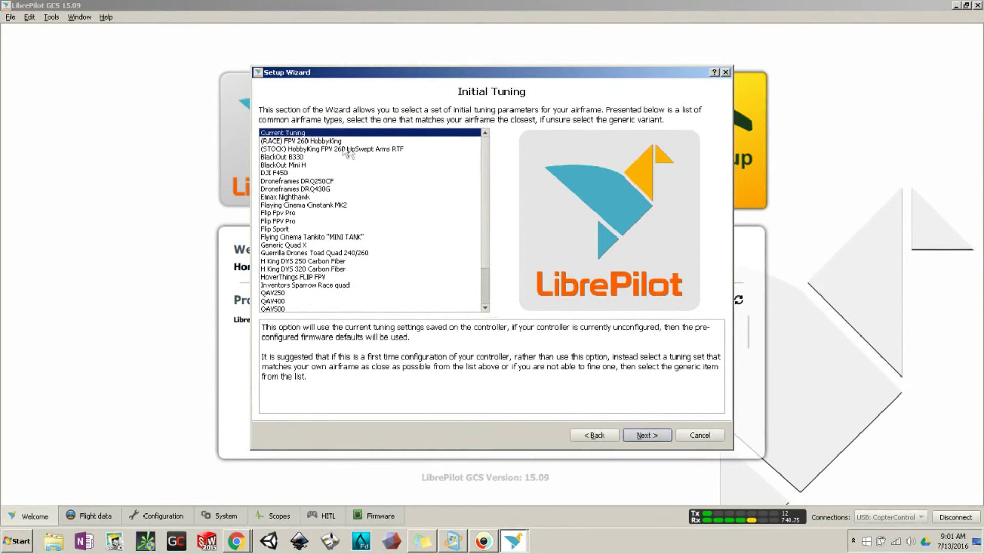
# - Keep Current Tuning as the initial tuning and save the configuration to the flight controller
pyautogui.moveTo(487, 254)
pyautogui.mouseDown()
pyautogui.moveTo(491, 300)
pyautogui.moveTo(488, 275)
pyautogui.moveTo(407, 236)
pyautogui.mouseUp()
pyautogui.click(638, 436)
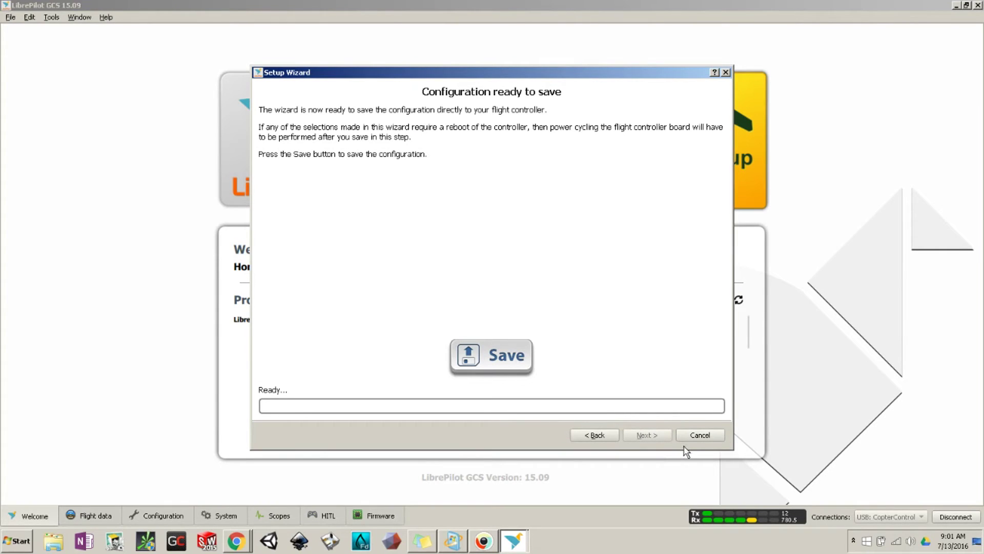
pyautogui.click(479, 360)
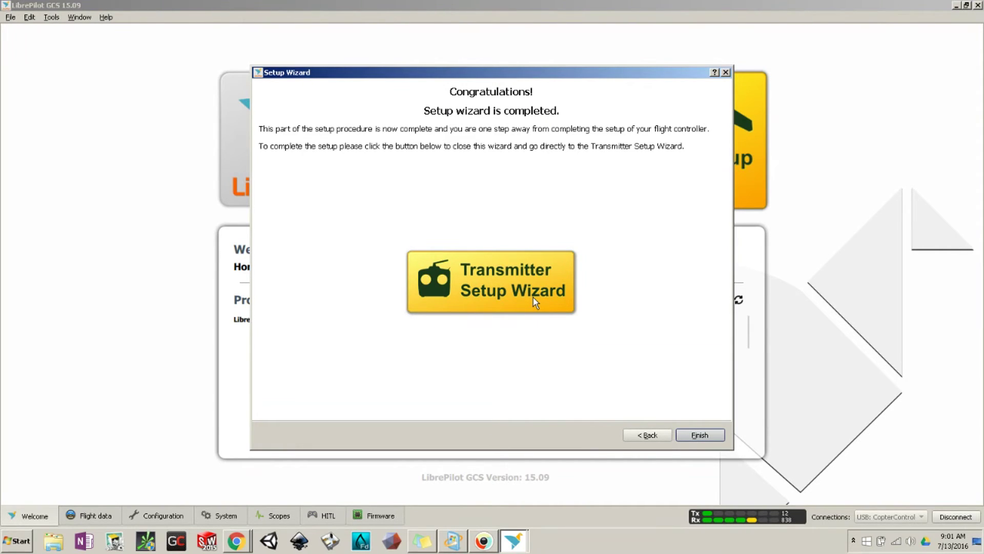
# - Launch the Transmitter Setup Wizard and choose an Acro transmitter in Mode 2
pyautogui.click(533, 298)
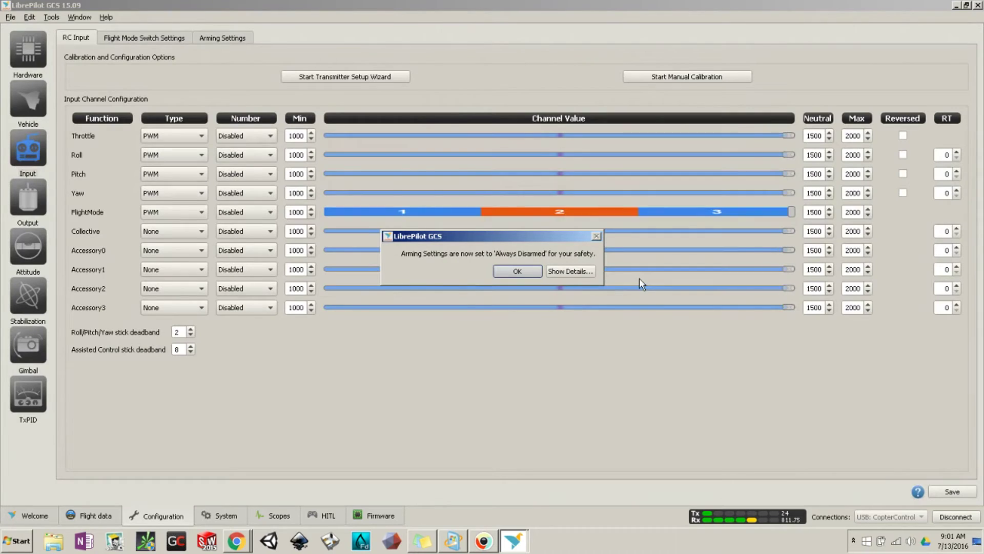
pyautogui.click(515, 272)
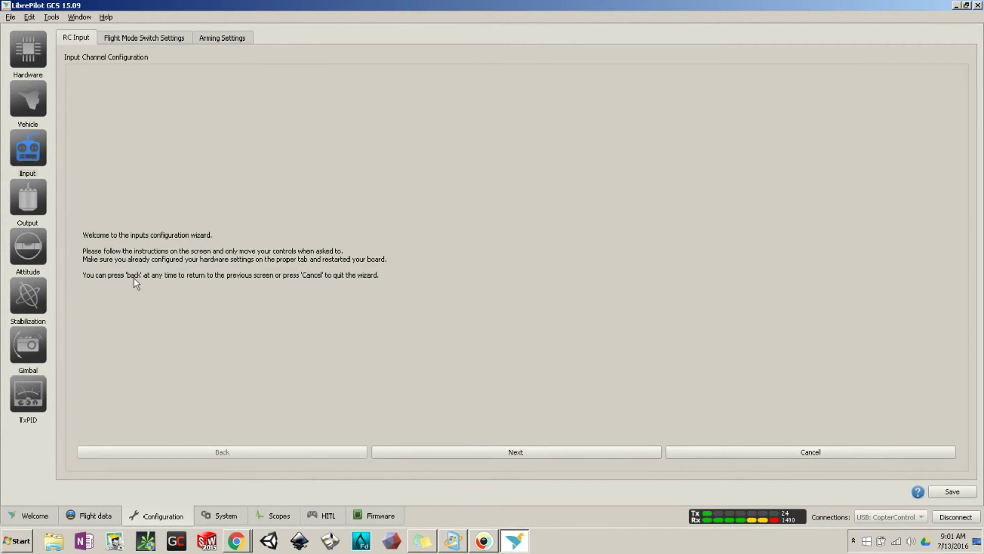
pyautogui.click(455, 453)
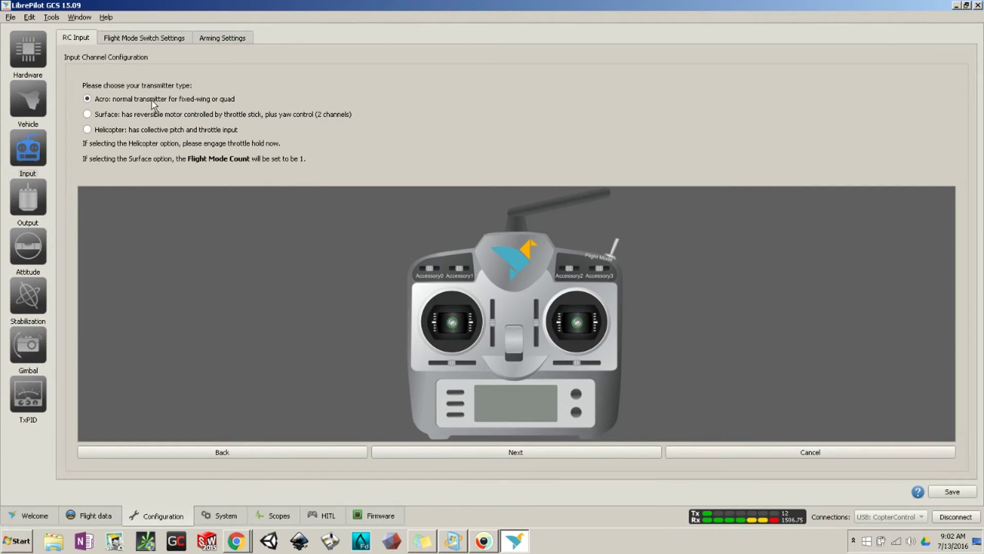
pyautogui.click(481, 450)
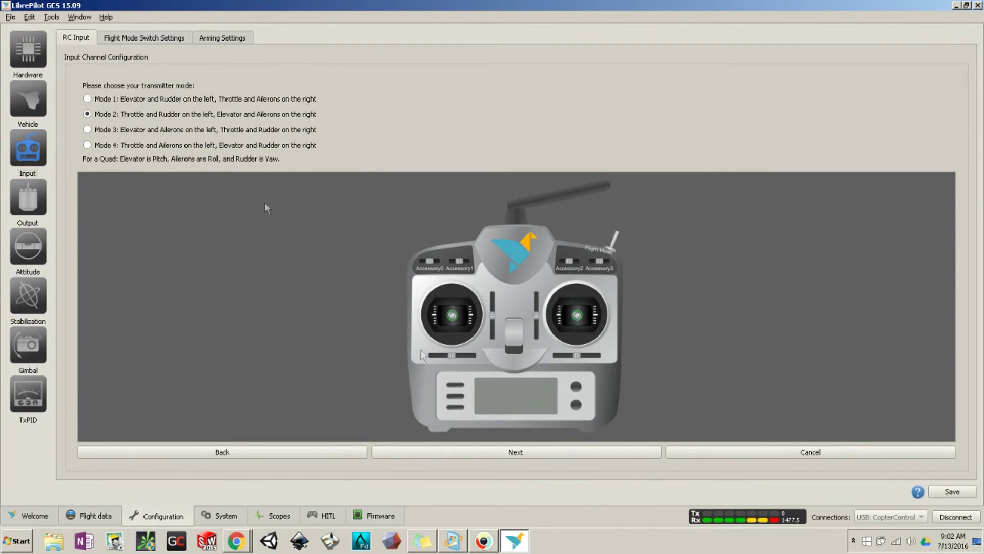
pyautogui.click(501, 453)
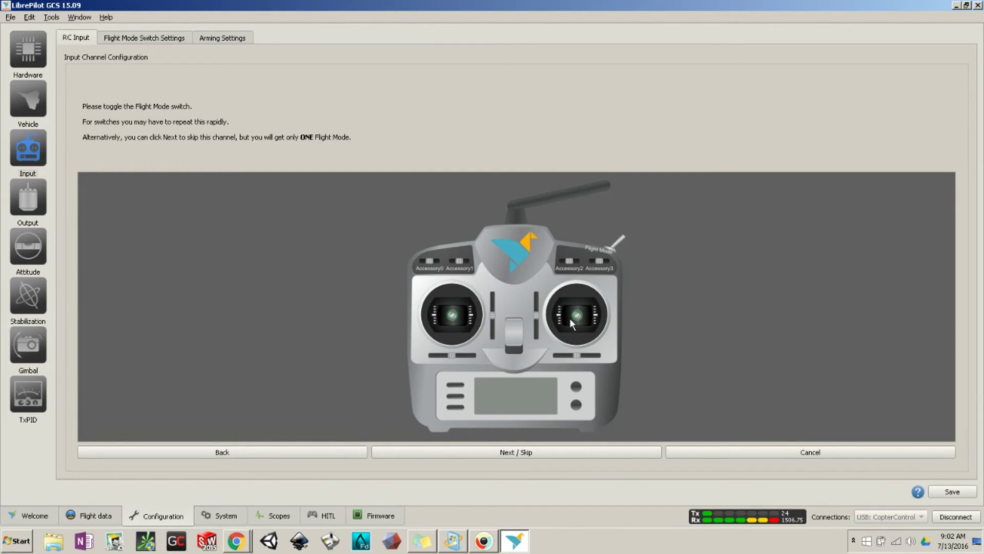
# - Skip assigning the Flight Mode switch and the Accessory0 to Accessory3 channels in the transmitter wizard
pyautogui.click(473, 454)
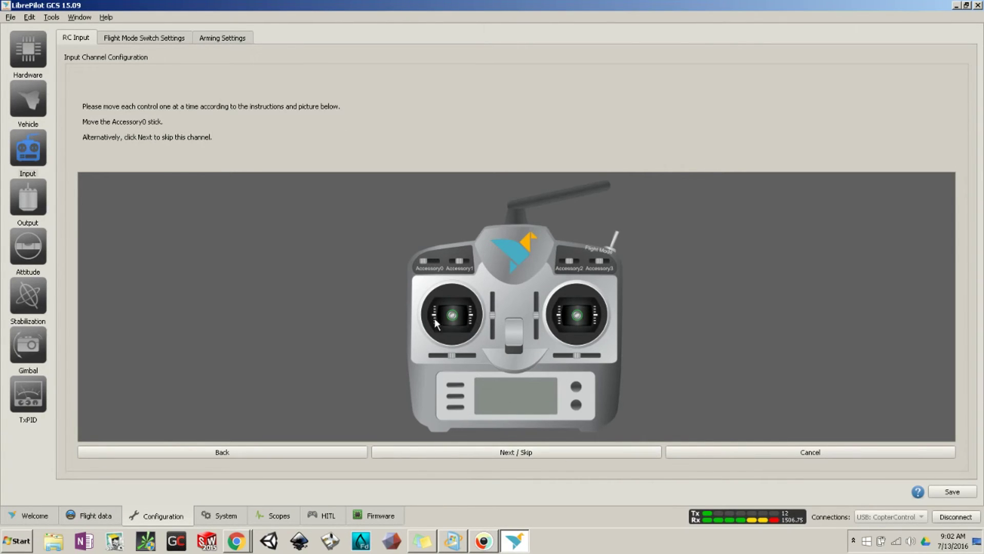
pyautogui.click(471, 458)
pyautogui.click(471, 457)
pyautogui.click(473, 458)
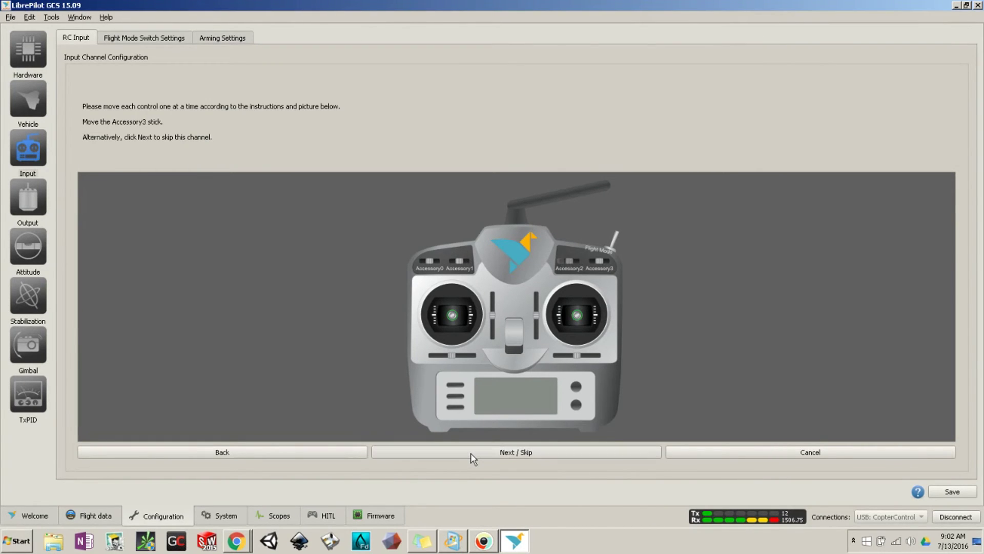
pyautogui.click(473, 458)
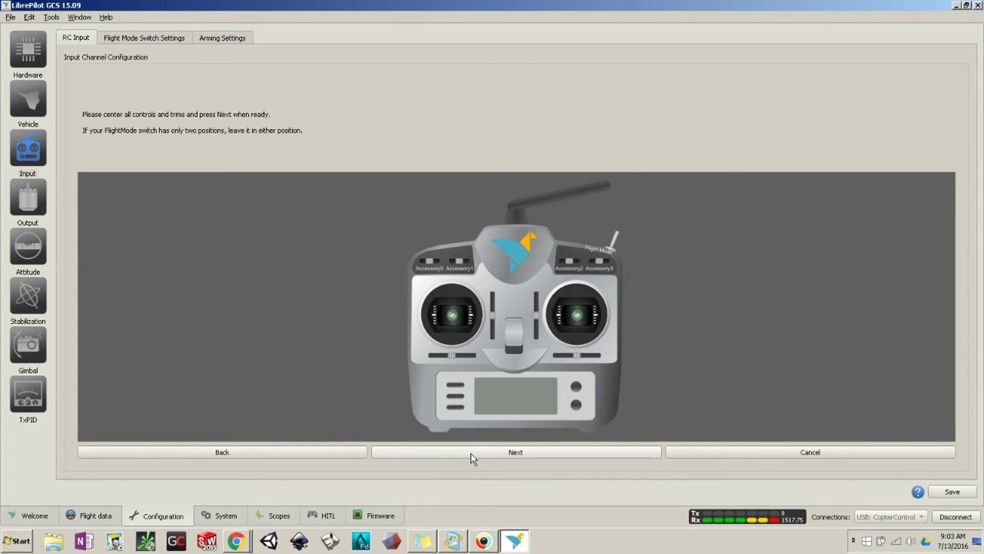
# - Record the centred positions of all transmitter controls and their maximum extents in both directions
pyautogui.click(472, 452)
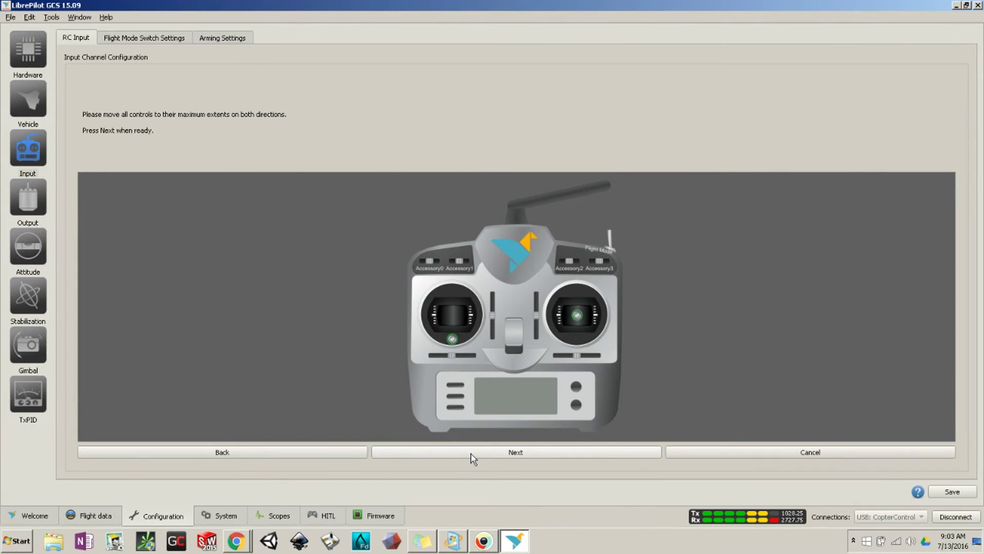
pyautogui.click(473, 453)
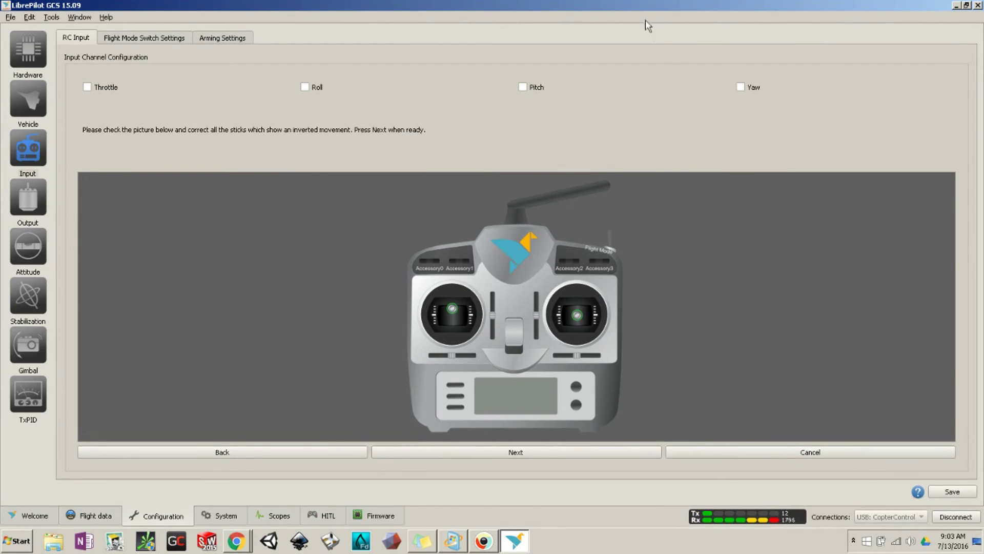
# - Invert the Yaw channel's stick movement and complete the transmitter wizard
pyautogui.click(743, 88)
pyautogui.click(509, 454)
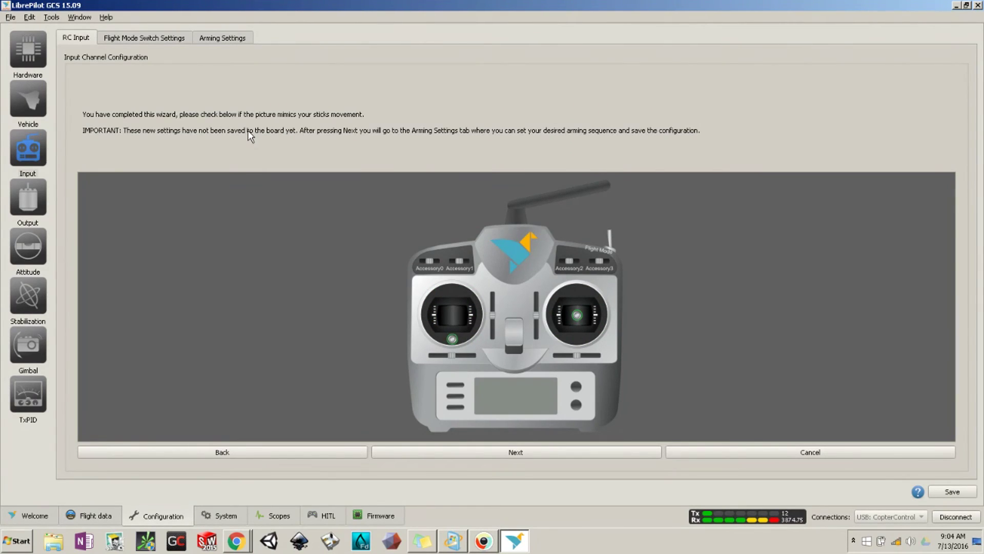
pyautogui.click(437, 456)
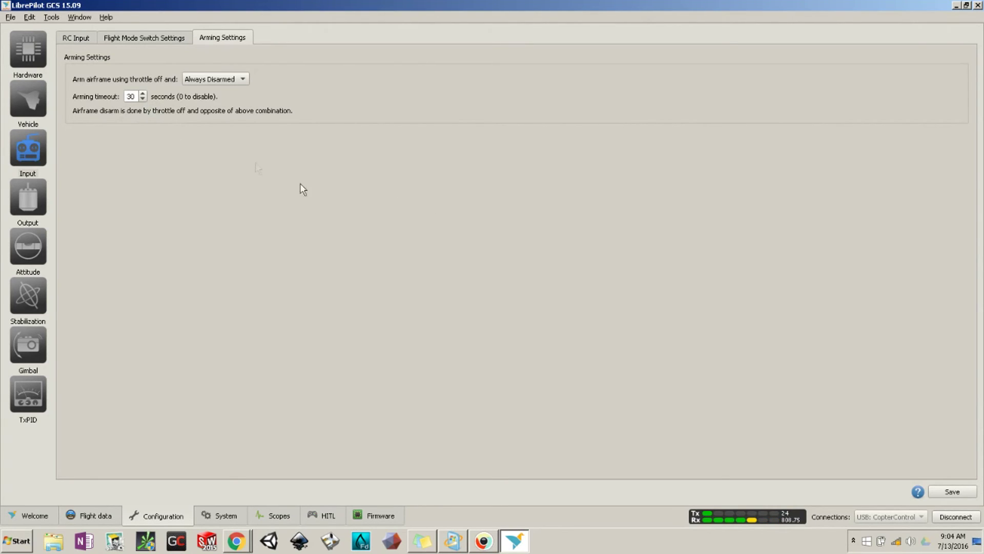
# - Set the arming timeout to 0 seconds, choose Yaw Right for arming with throttle off, and save the arming settings
pyautogui.doubleClick(131, 96)
pyautogui.write('0')
pyautogui.press('Tab')
pyautogui.click(240, 81)
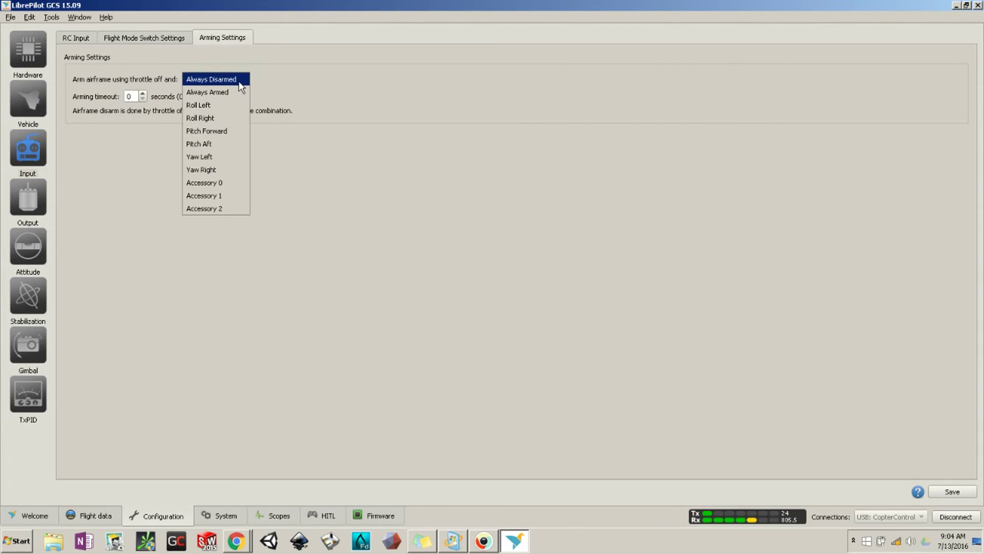
pyautogui.click(218, 169)
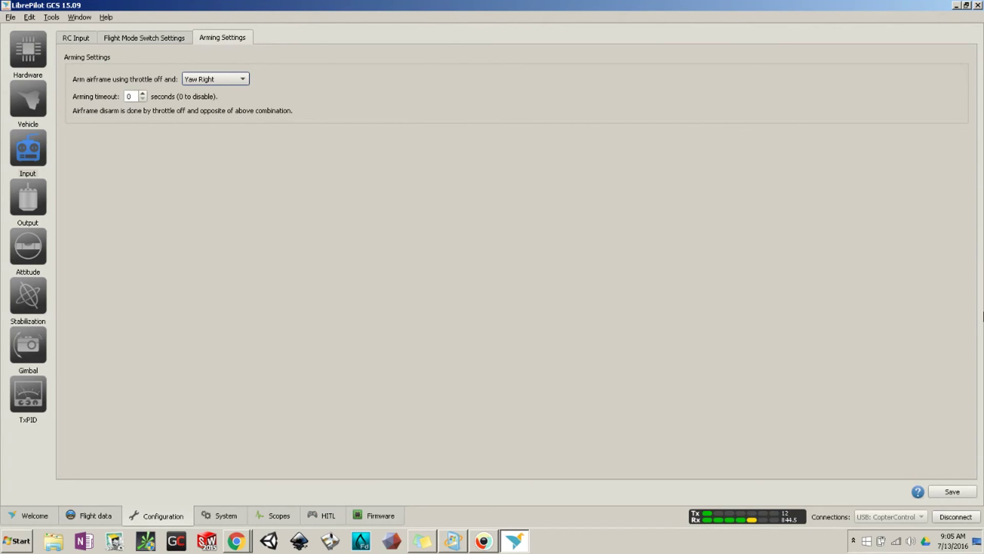
pyautogui.click(943, 494)
# - Review the output and stabilization banks, then set the Rate responsiveness of Settings Bank 1 to 231 and save it to the board
pyautogui.click(31, 200)
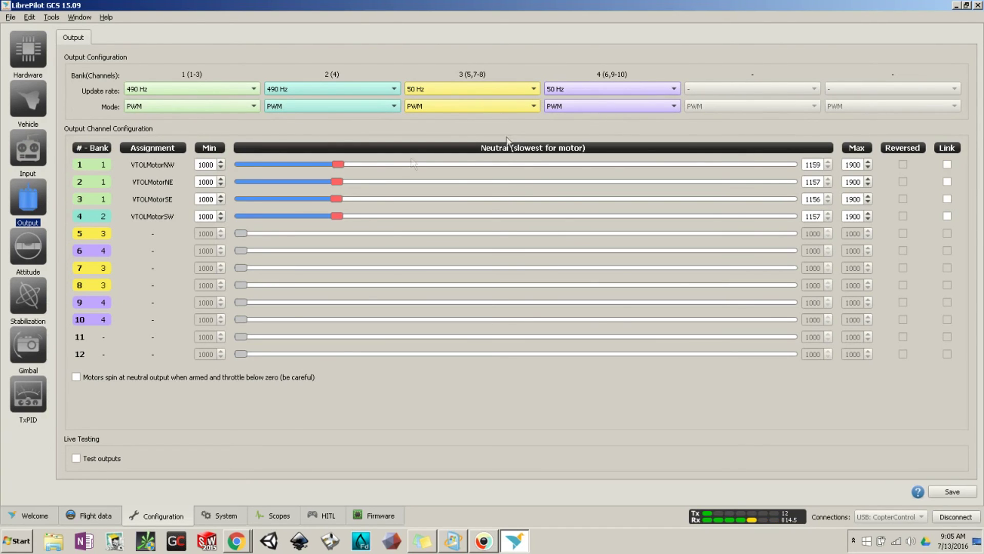
pyautogui.click(41, 290)
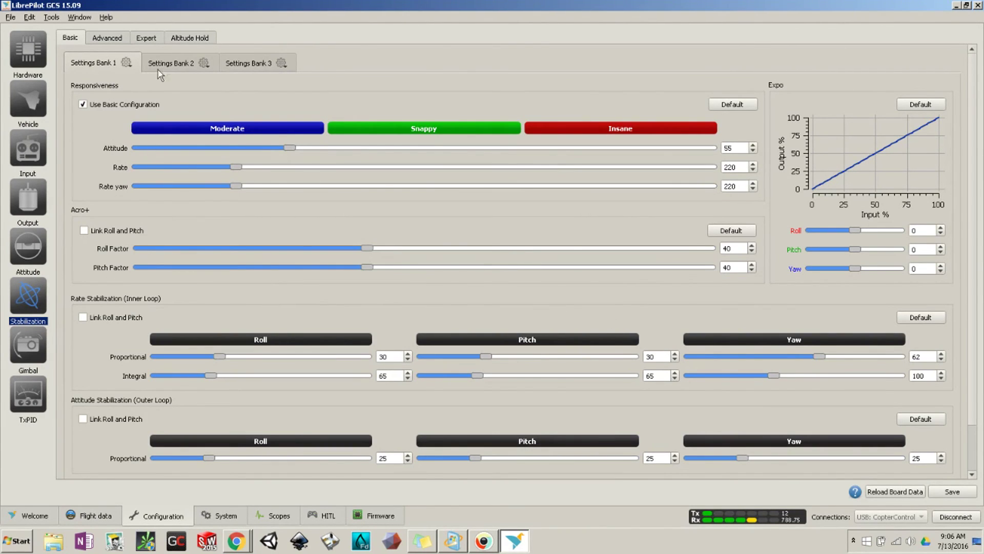
pyautogui.click(174, 64)
pyautogui.click(254, 64)
pyautogui.click(96, 68)
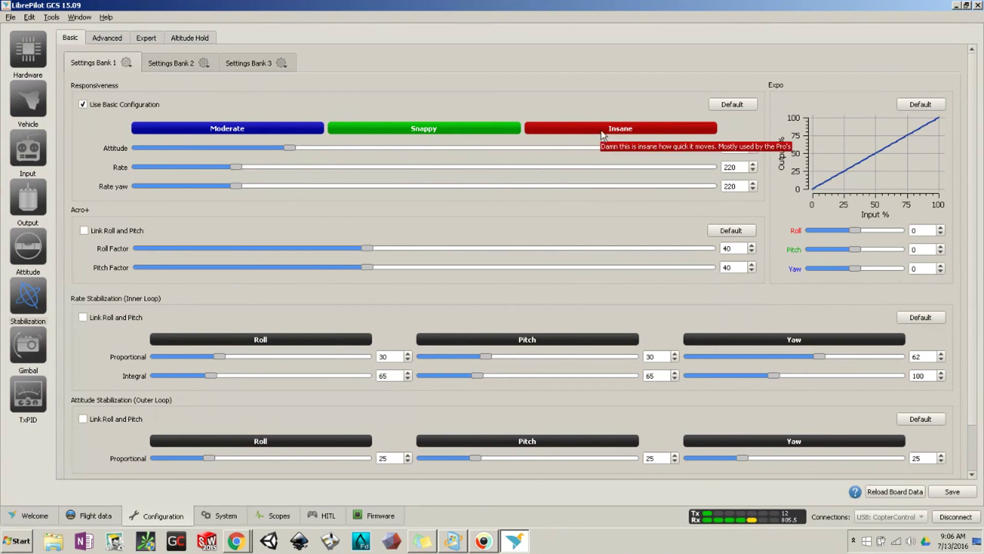
pyautogui.click(420, 167)
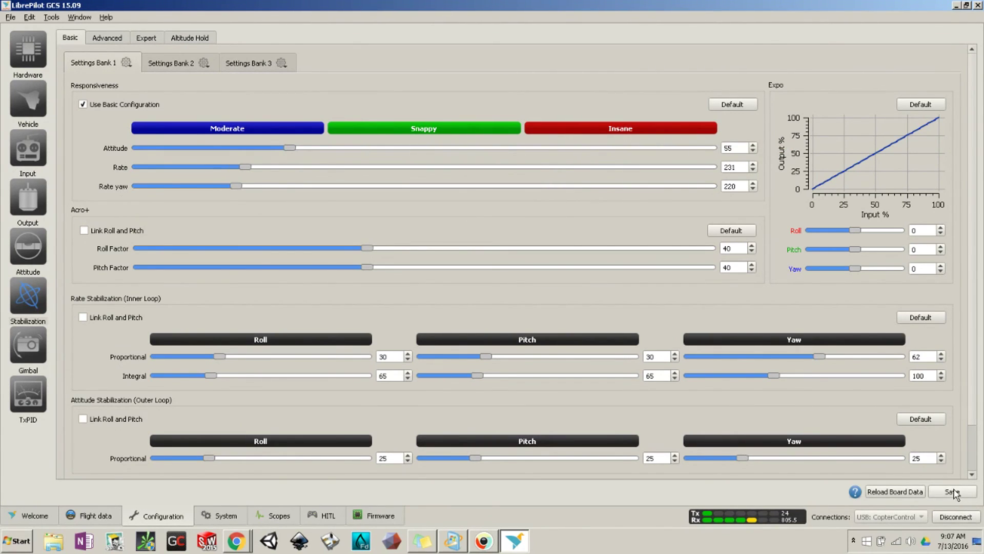
pyautogui.click(953, 492)
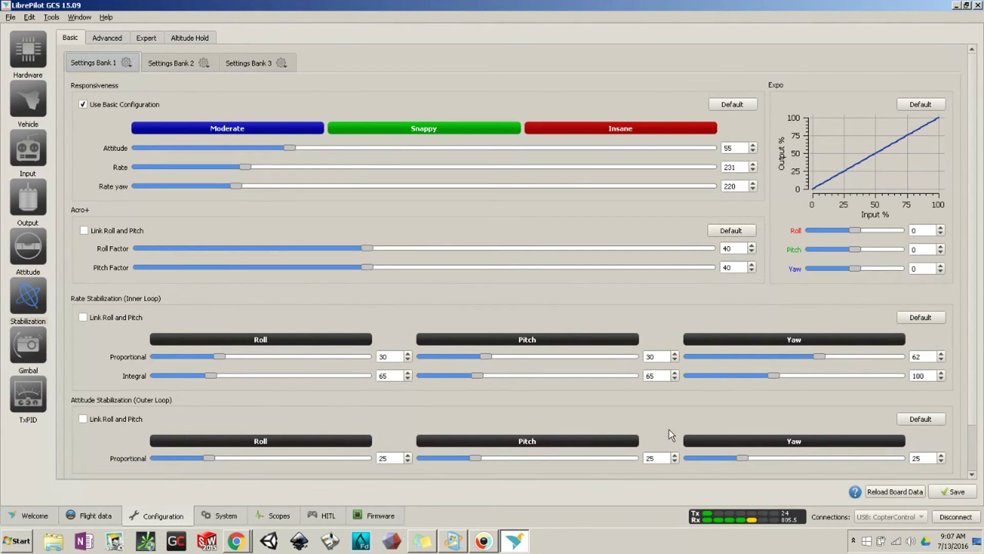
# - Check the Gimbal settings, try to save the TxPID settings, and disconnect the flight controller
pyautogui.click(28, 343)
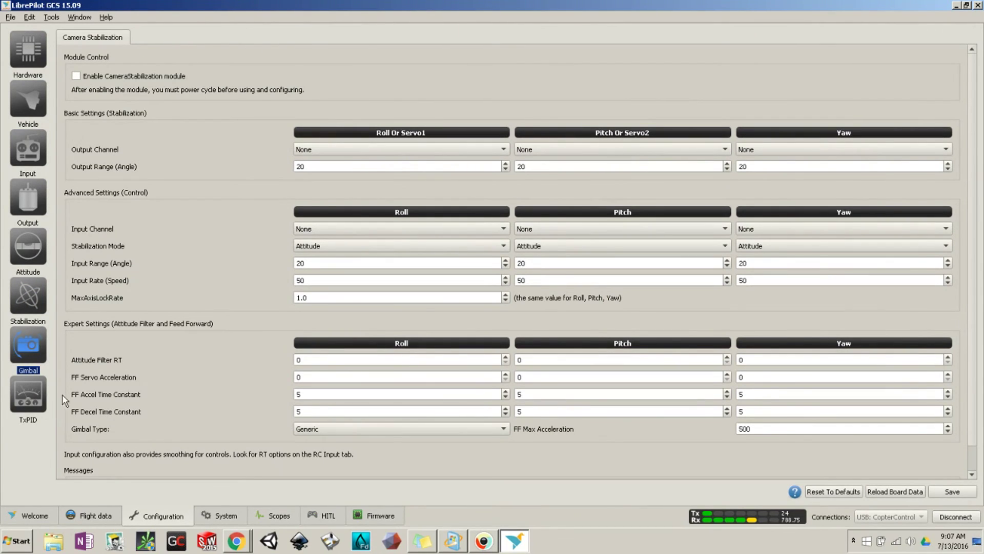
pyautogui.click(39, 392)
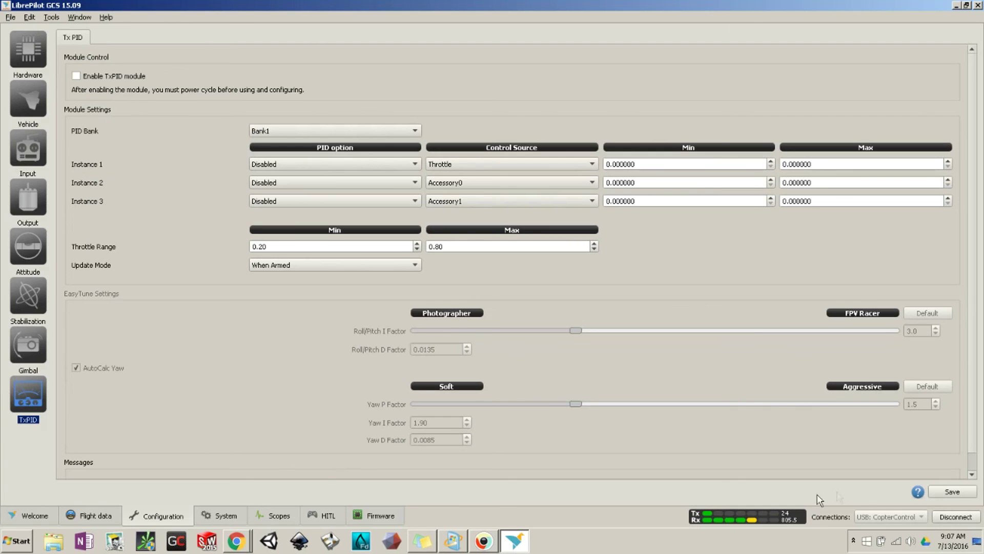
pyautogui.click(952, 493)
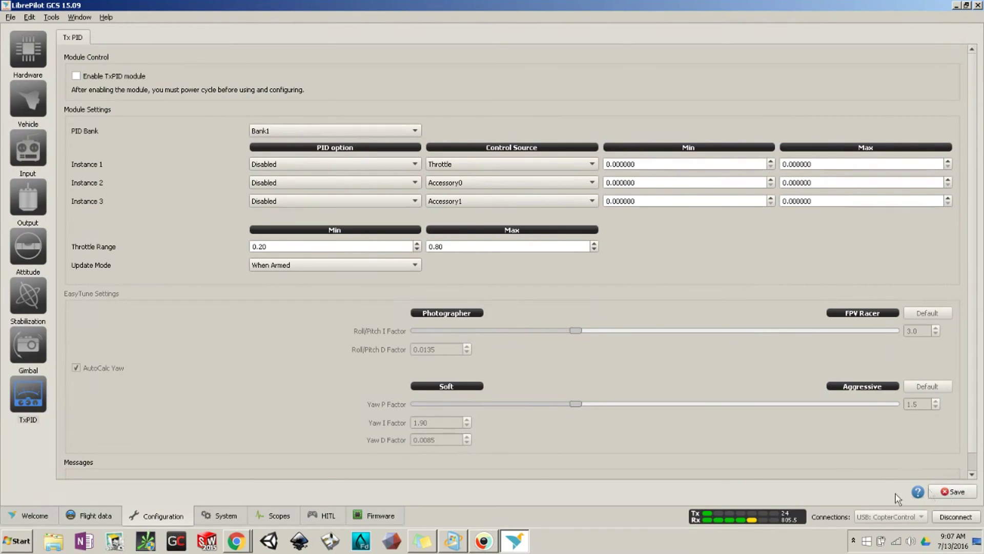
pyautogui.click(28, 319)
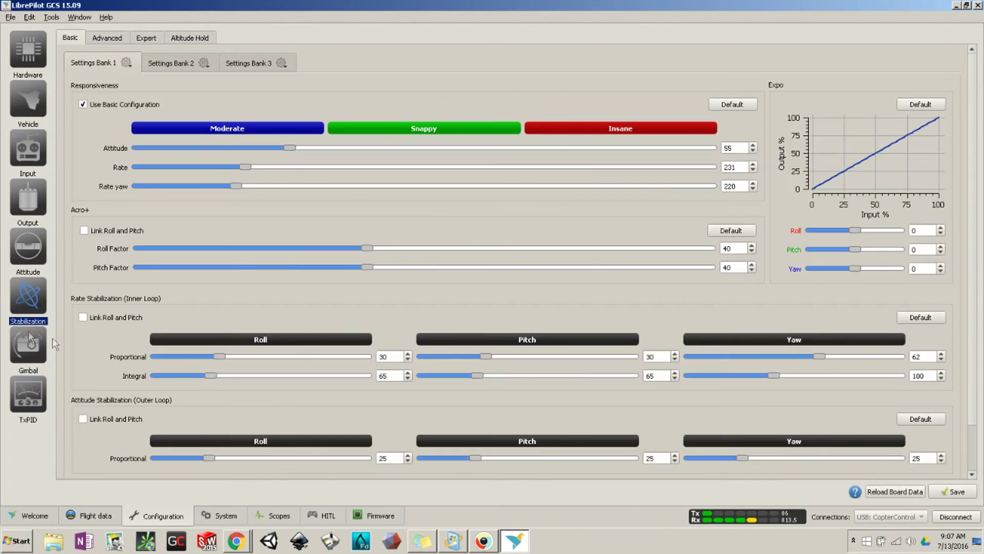
pyautogui.click(948, 518)
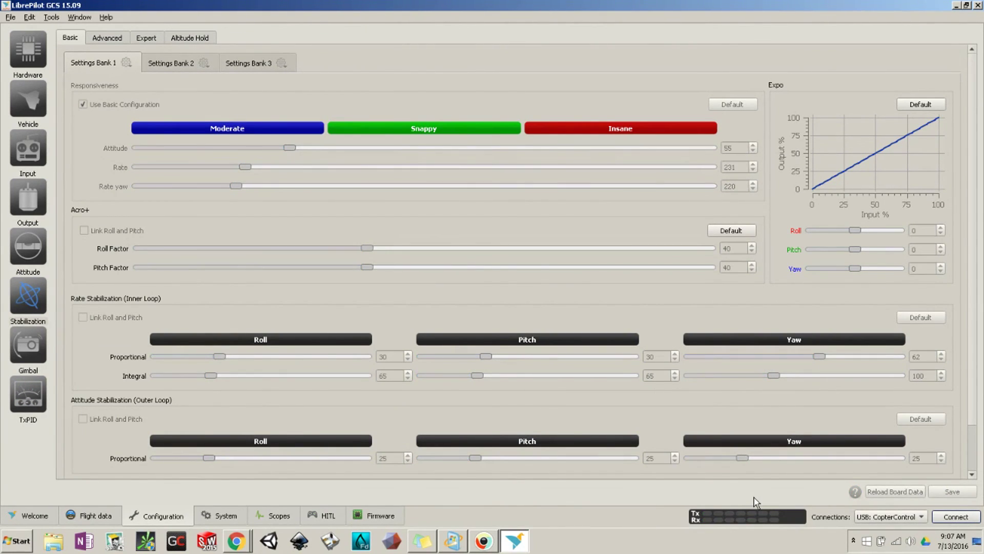